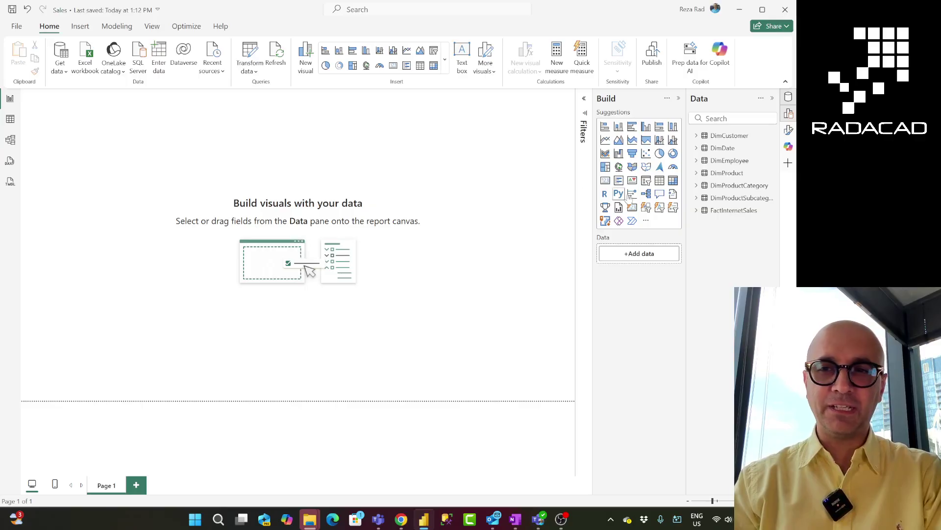
Filter the Data pane on 'customer' and widen it so names like CustomerKey are fully readable
{"action": "left_click", "coordinate": [729, 118]}
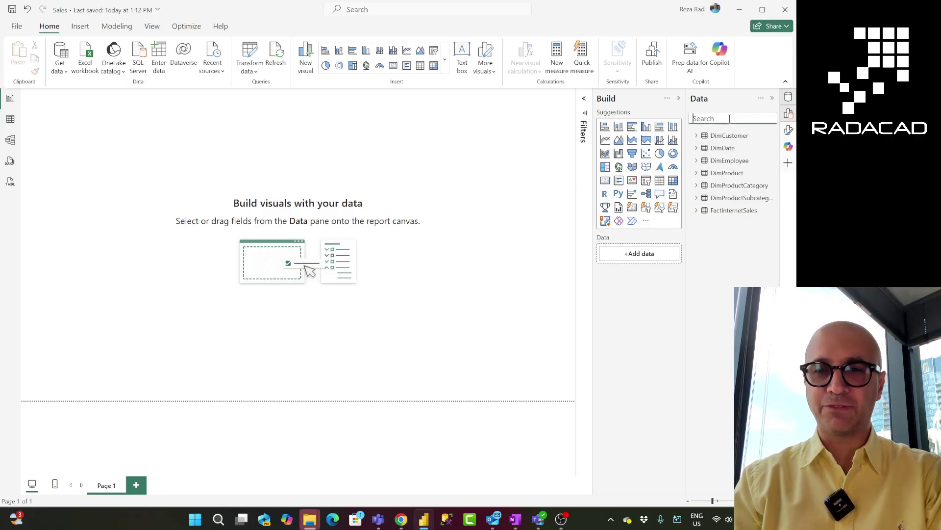
{"action": "type", "text": "customer"}
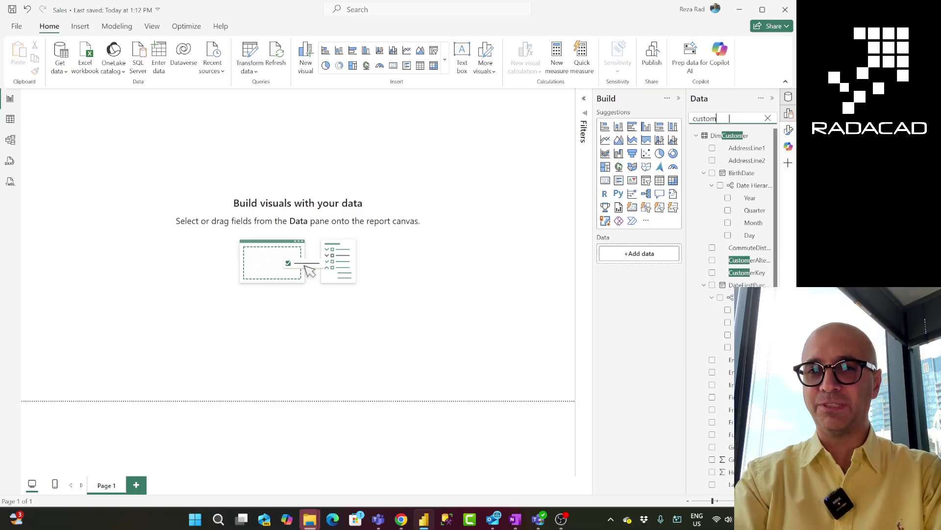
{"action": "left_click", "coordinate": [688, 278]}
{"action": "left_click_drag", "start_coordinate": [688, 277], "coordinate": [661, 278]}
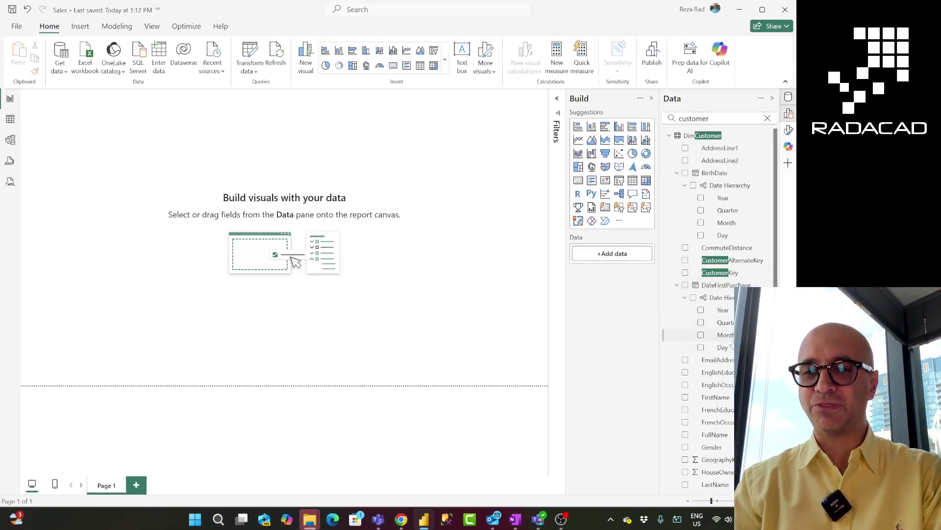
{"action": "scroll", "coordinate": [754, 280], "scroll_direction": "down", "scroll_amount": 1}
{"action": "scroll", "coordinate": [725, 308], "scroll_direction": "down", "scroll_amount": 4}
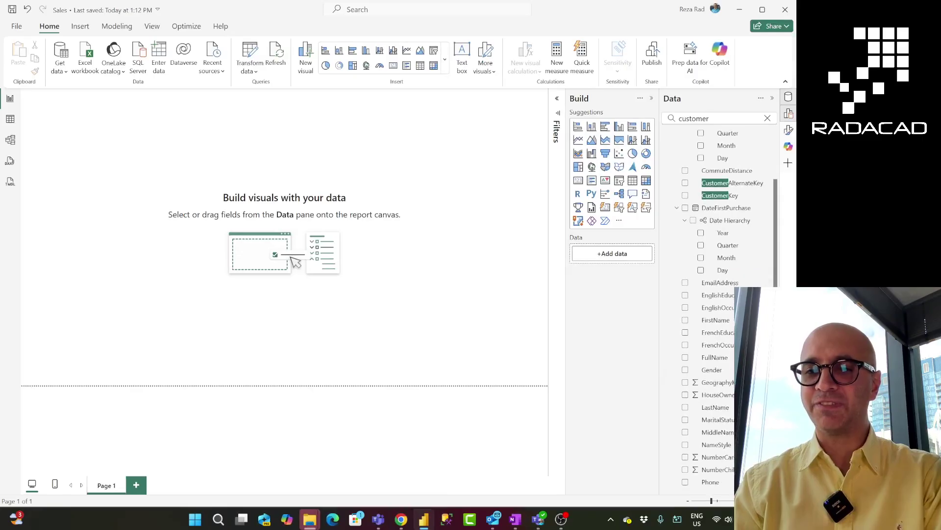
{"action": "scroll", "coordinate": [725, 309], "scroll_direction": "up", "scroll_amount": 5}
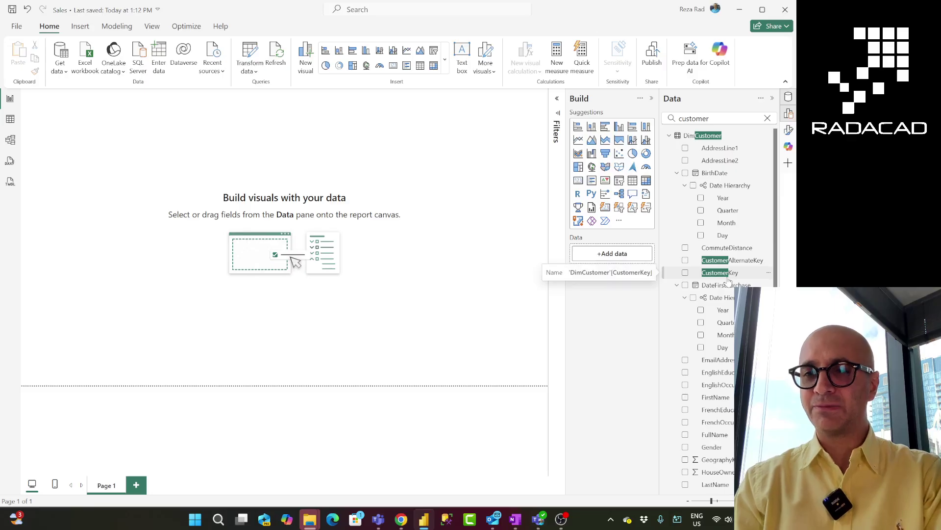
In the model diagram, inspect the many-to-one CustomerKey relationship from FactInternetSales to DimCustomer
{"action": "left_click", "coordinate": [10, 141]}
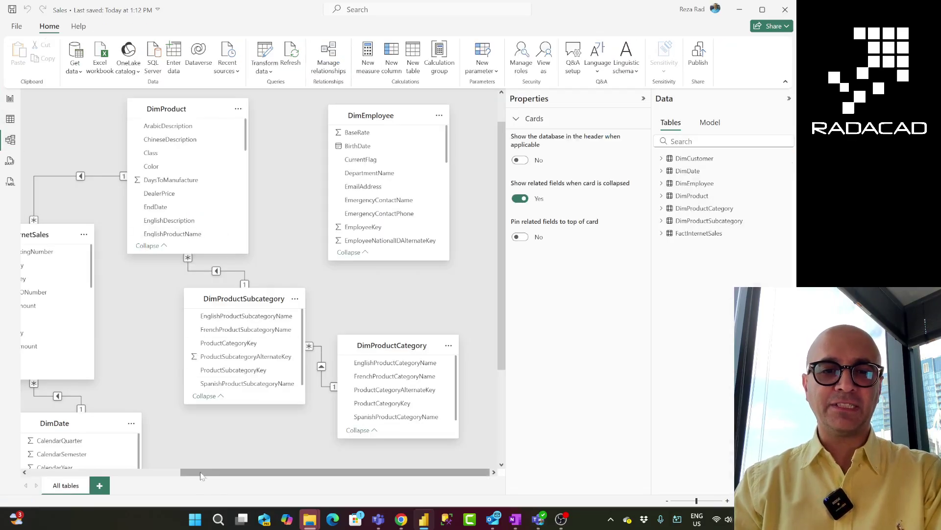
{"action": "left_click_drag", "start_coordinate": [201, 474], "coordinate": [68, 475]}
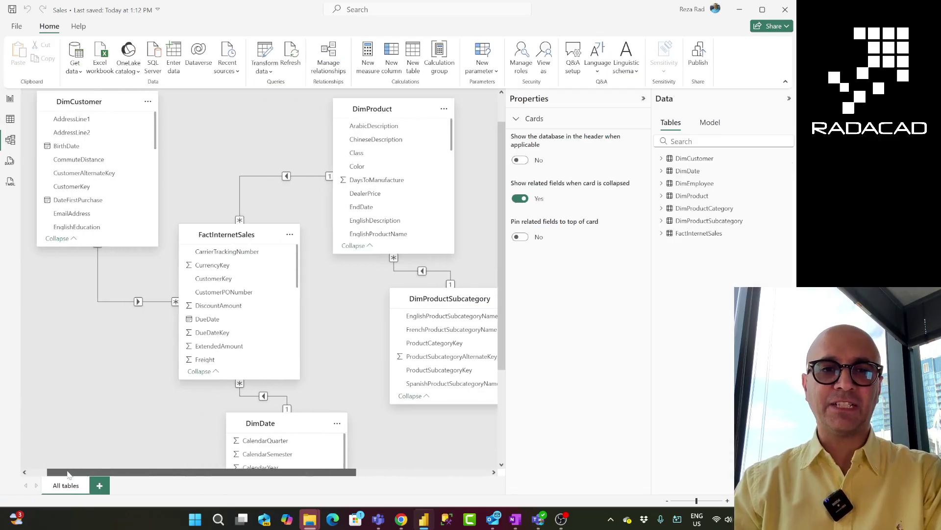
{"action": "left_click", "coordinate": [105, 300]}
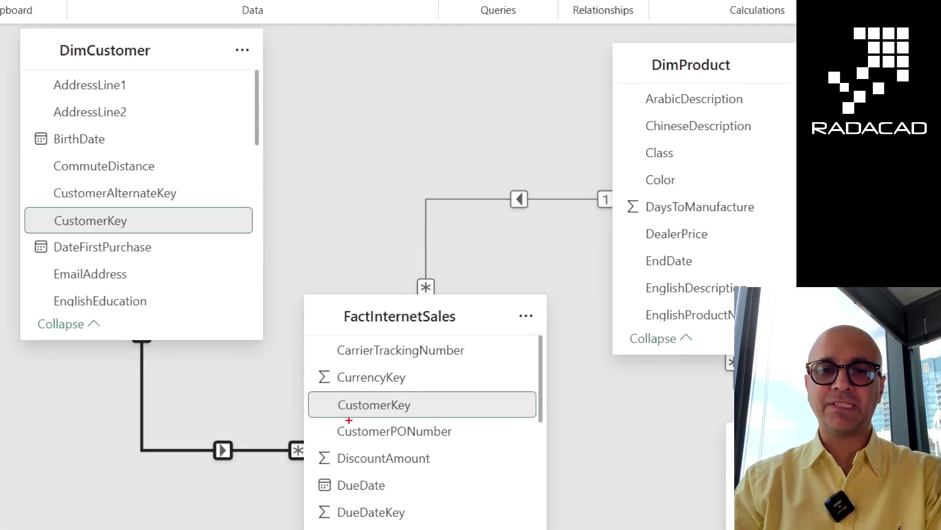
{"action": "left_click_drag", "start_coordinate": [334, 415], "coordinate": [413, 416]}
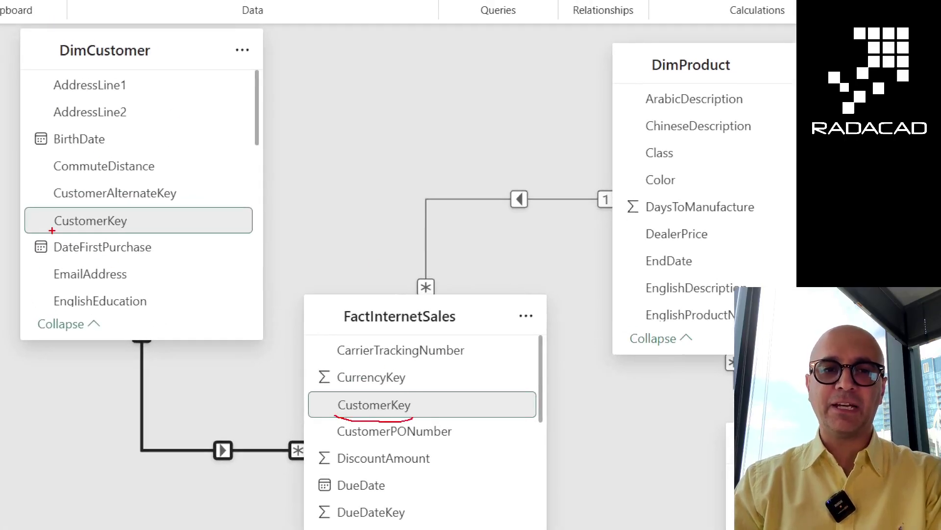
{"action": "left_click_drag", "start_coordinate": [52, 230], "coordinate": [136, 237]}
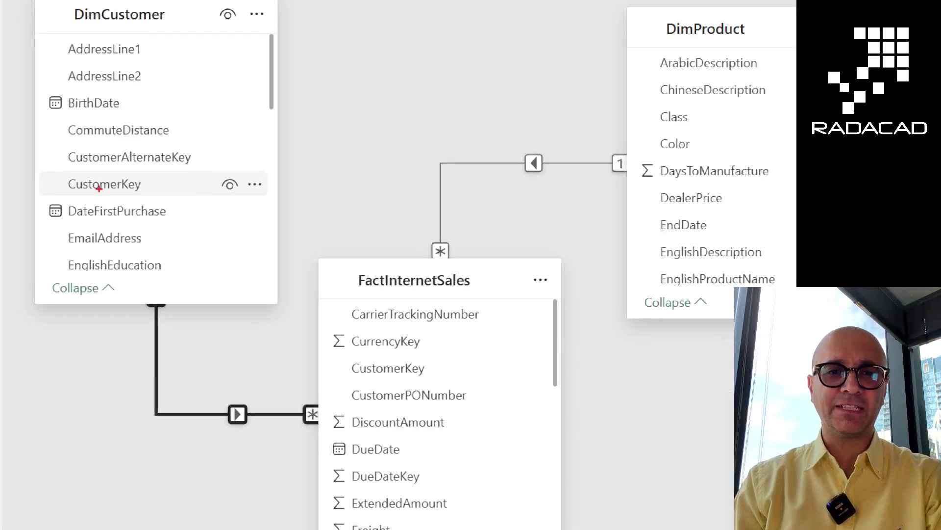
{"action": "left_click_drag", "start_coordinate": [211, 172], "coordinate": [253, 201]}
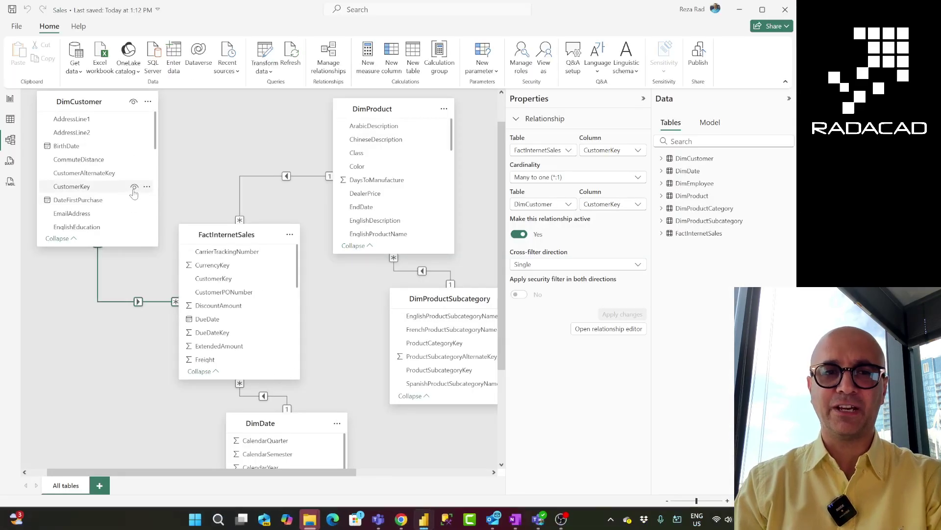
Set DimCustomer's CustomerKey to hidden, check the Report view field list, then return to Model view
{"action": "left_click", "coordinate": [128, 184]}
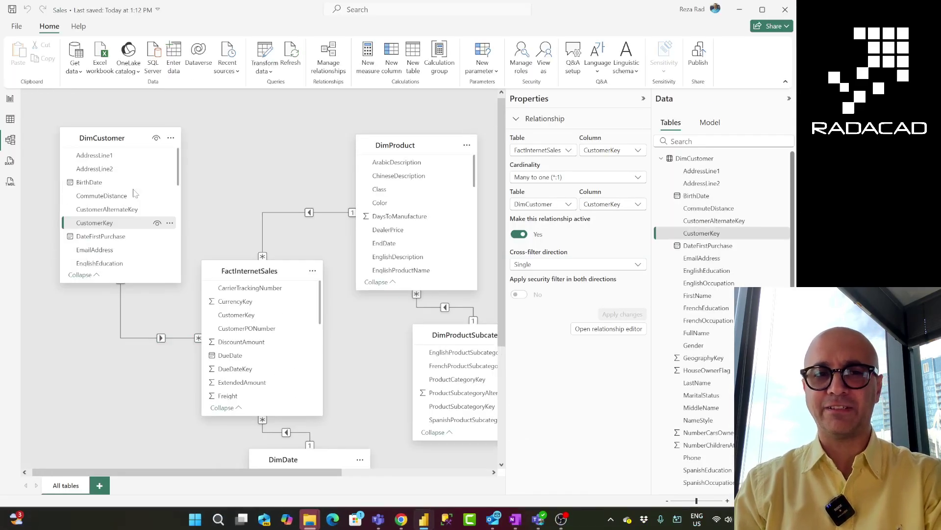
{"action": "left_click", "coordinate": [157, 223]}
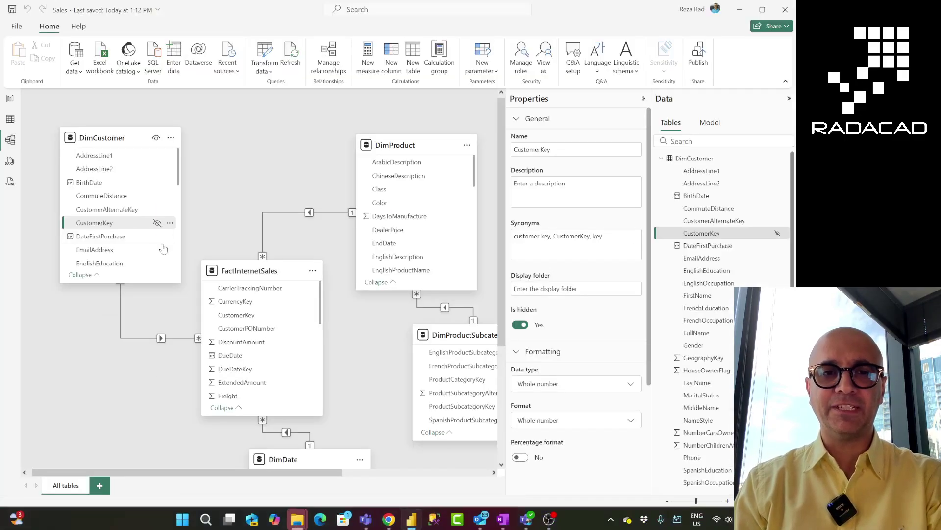
{"action": "left_click", "coordinate": [10, 98]}
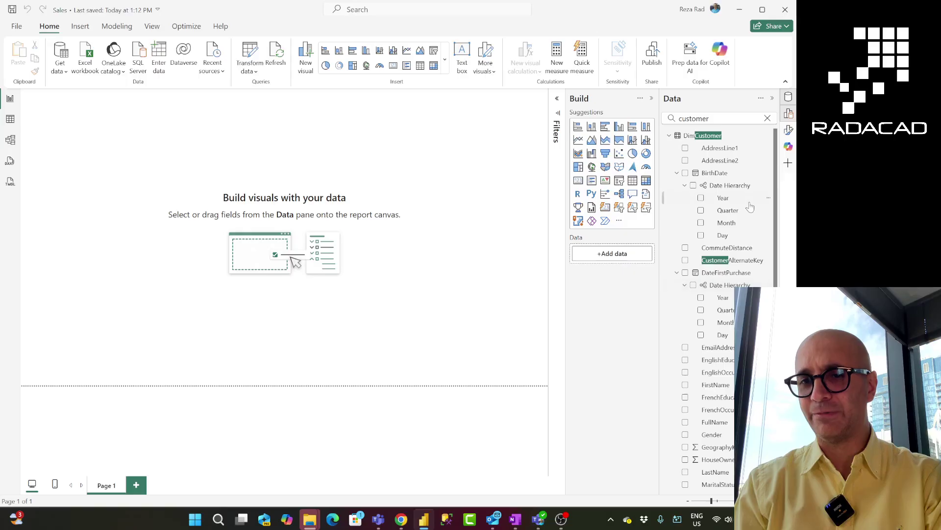
{"action": "left_click", "coordinate": [10, 140]}
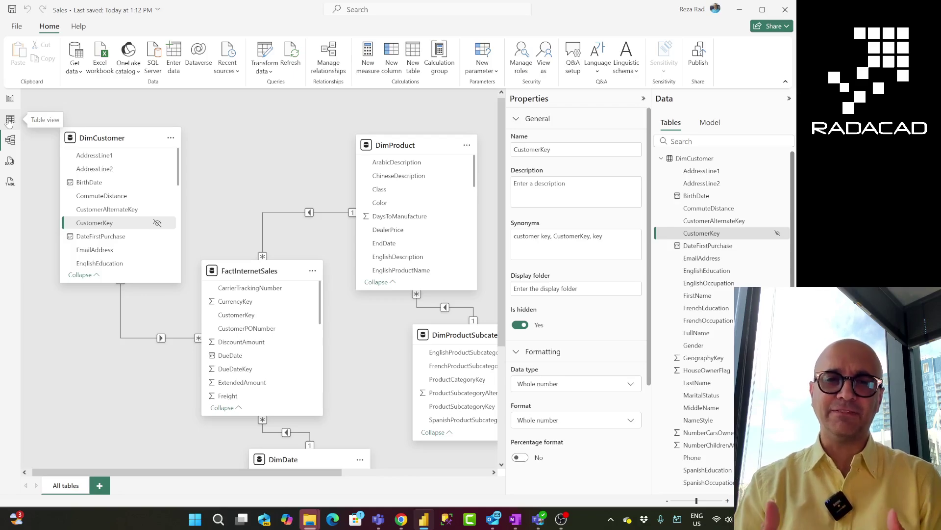
Unhide CustomerKey, check its Hide option in Report view, then move to Table view
{"action": "left_click", "coordinate": [157, 224]}
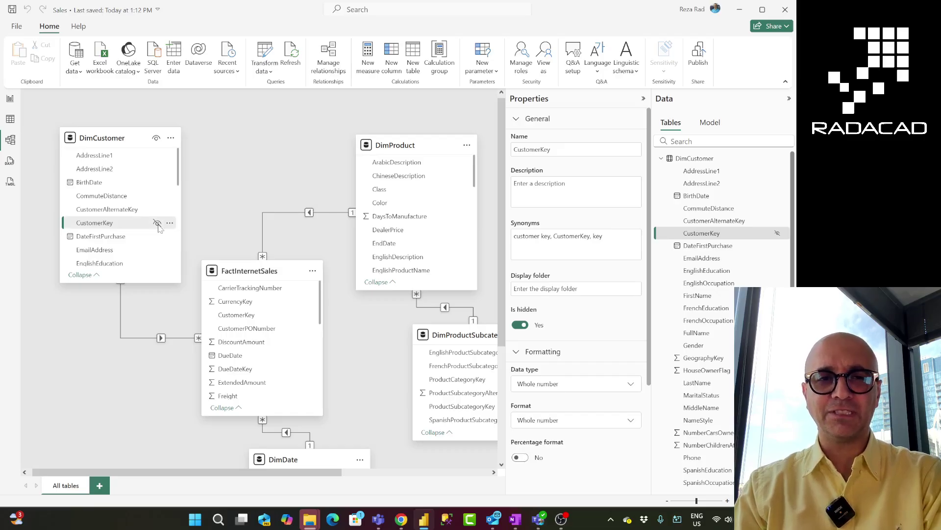
{"action": "left_click", "coordinate": [10, 98]}
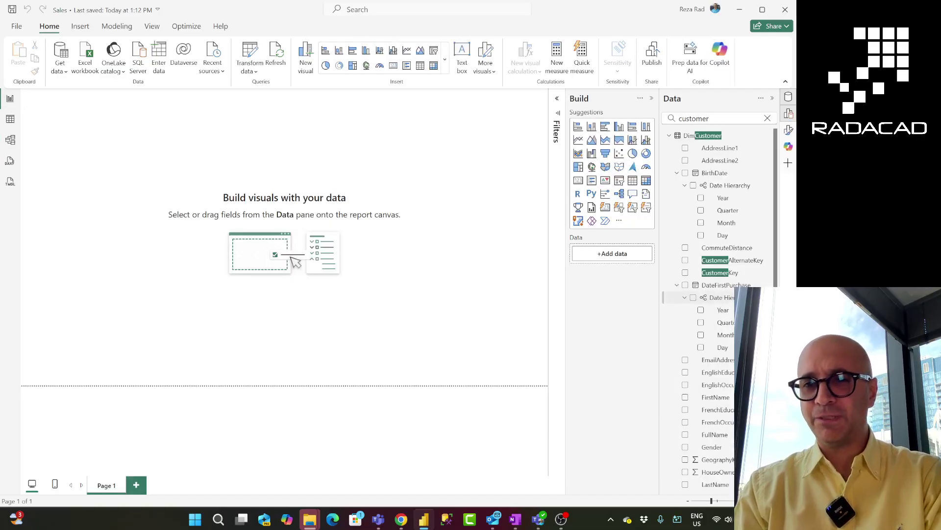
{"action": "left_click", "coordinate": [770, 273]}
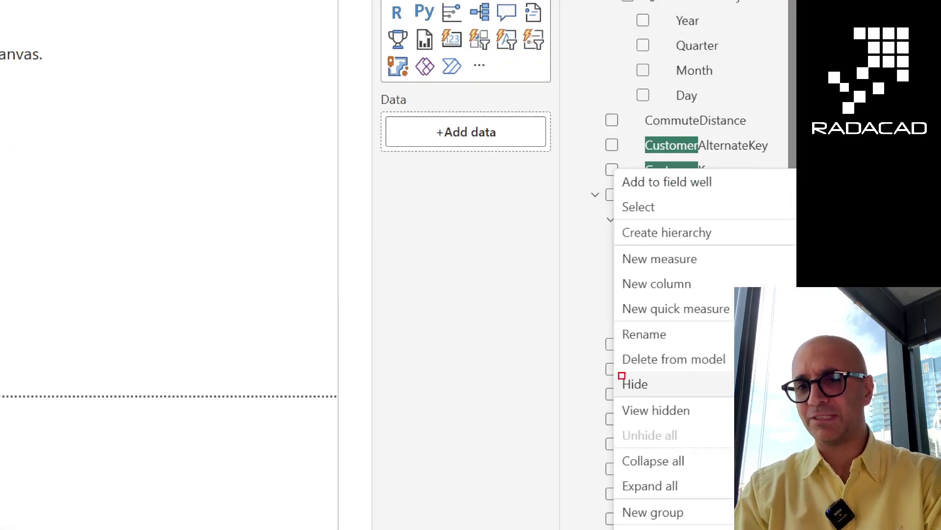
{"action": "left_click_drag", "start_coordinate": [689, 374], "coordinate": [710, 385]}
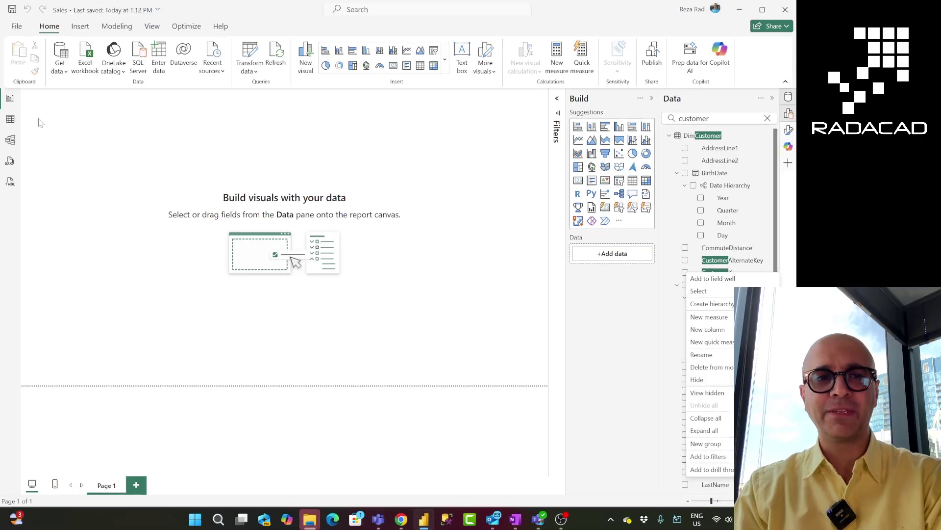
{"action": "key", "text": "Escape"}
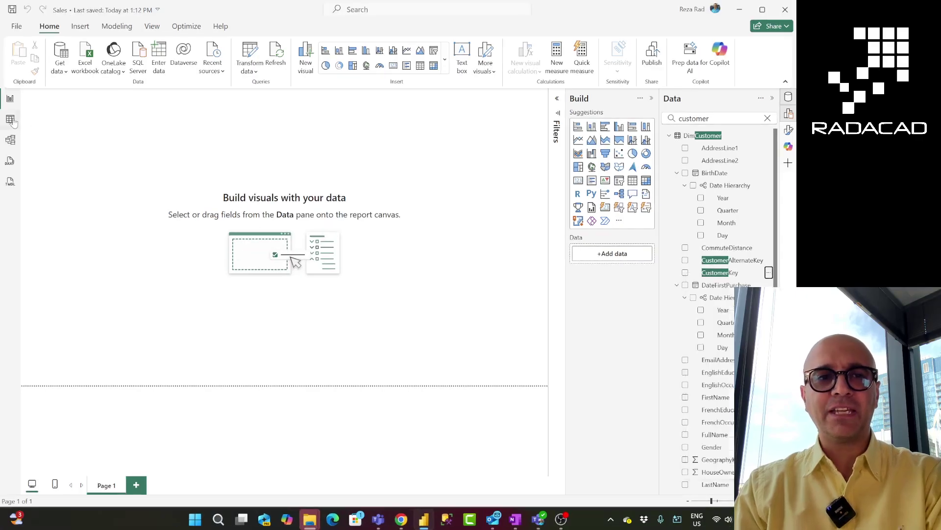
{"action": "left_click", "coordinate": [10, 119]}
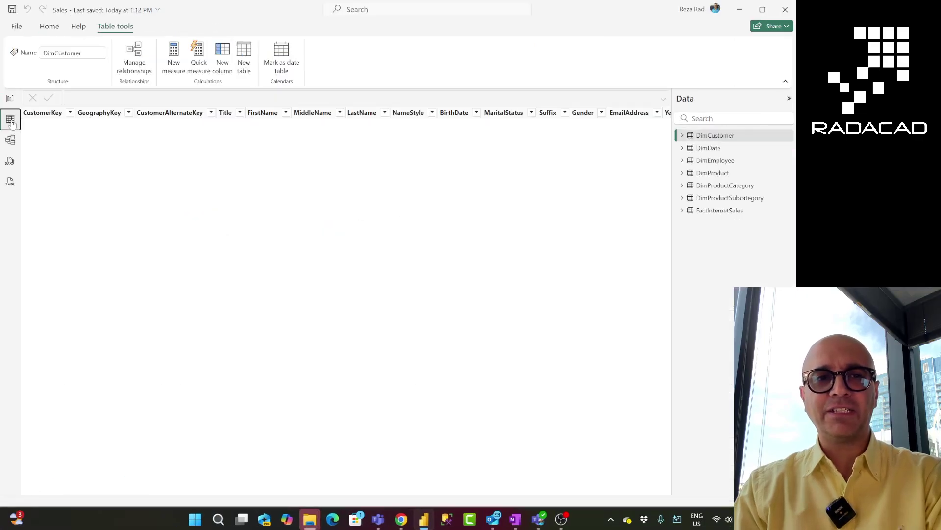
Browse DimCustomer's 18,484 rows in Table view, then go back to the model diagram
{"action": "left_click", "coordinate": [682, 136]}
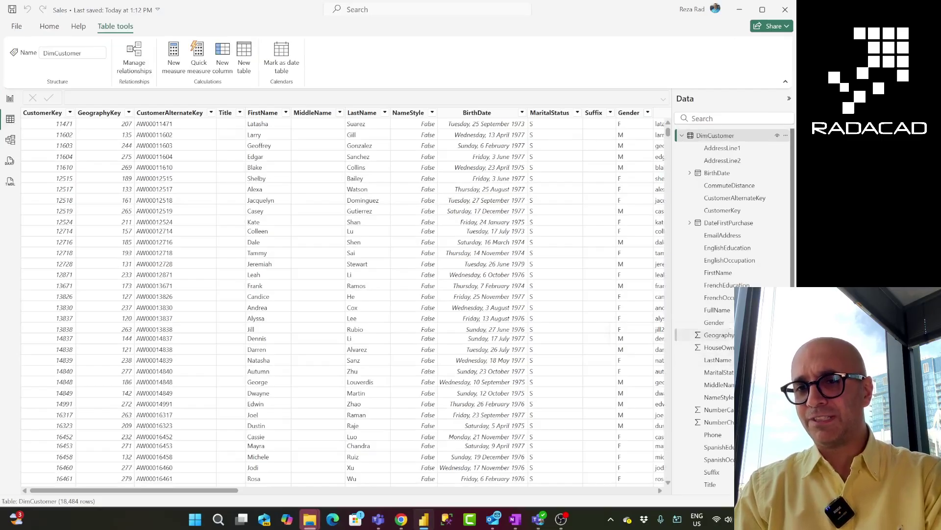
{"action": "left_click", "coordinate": [9, 144]}
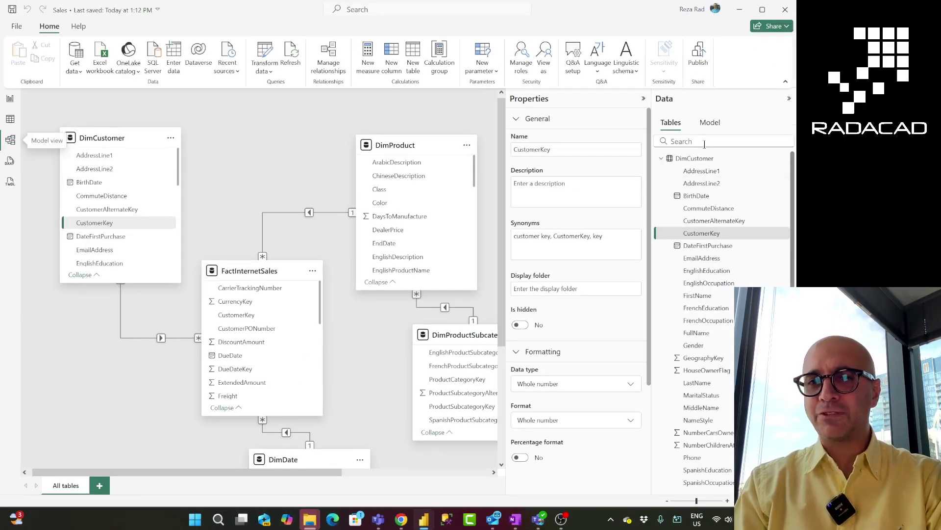
Filter fields on 'key', multi-select the key columns from CustomerAlternateKey through CurrencyKey, and hide them
{"action": "left_click", "coordinate": [699, 141]}
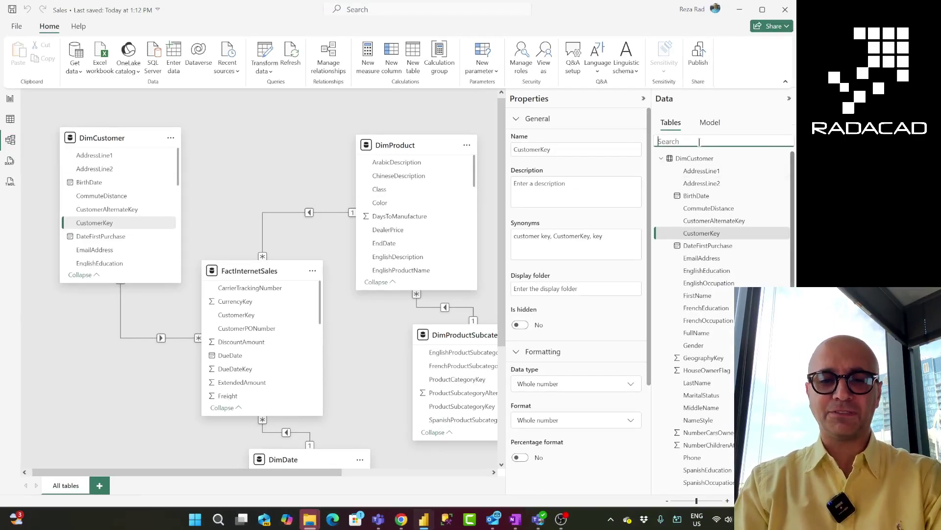
{"action": "type", "text": "key"}
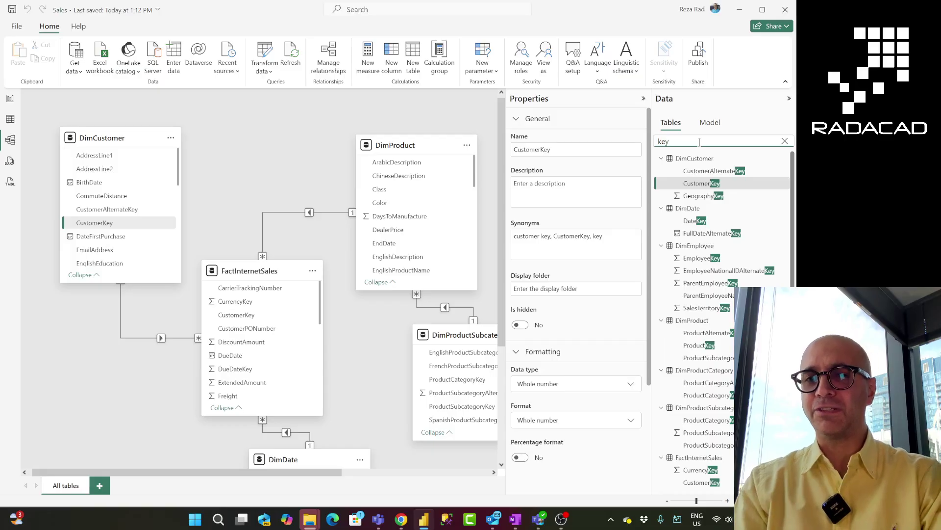
{"action": "left_click", "coordinate": [706, 171]}
{"action": "left_click", "coordinate": [700, 183], "text": "ctrl"}
{"action": "left_click", "coordinate": [698, 196], "text": "ctrl"}
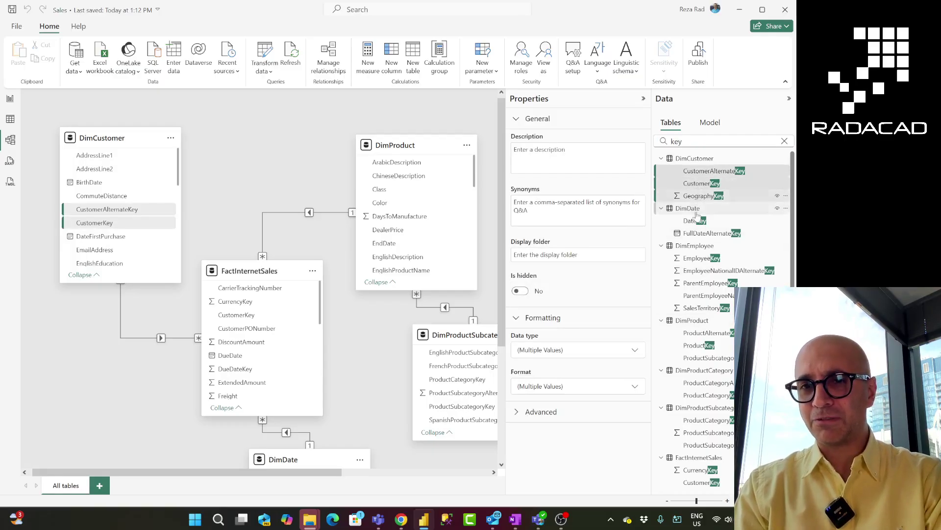
{"action": "left_click", "coordinate": [696, 221], "text": "ctrl"}
{"action": "left_click", "coordinate": [701, 258], "text": "ctrl"}
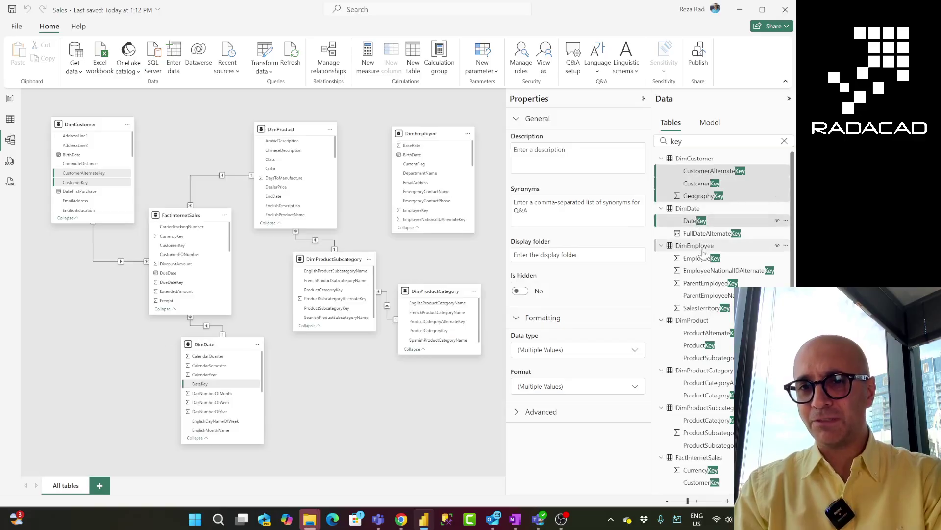
{"action": "left_click", "coordinate": [701, 271], "text": "ctrl"}
{"action": "left_click", "coordinate": [699, 285], "text": "ctrl"}
{"action": "left_click", "coordinate": [701, 308], "text": "ctrl"}
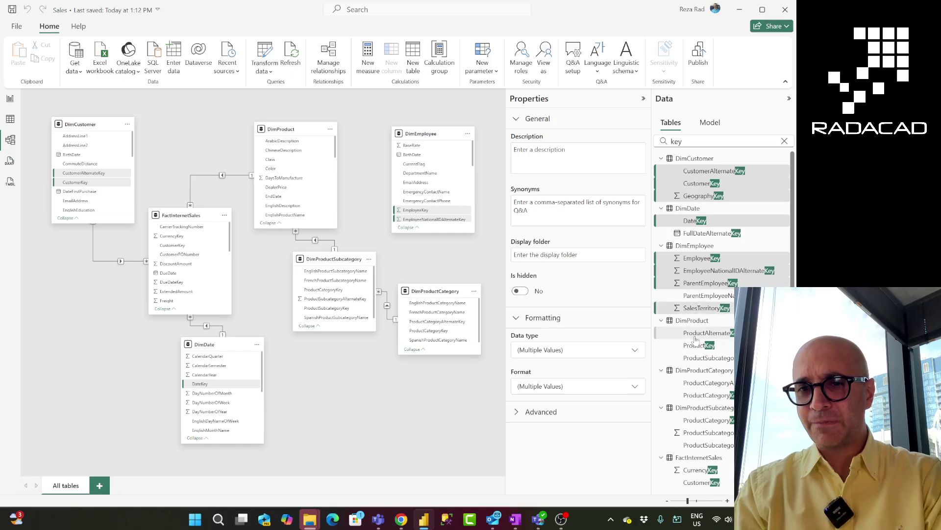
{"action": "left_click", "coordinate": [704, 396], "text": "ctrl"}
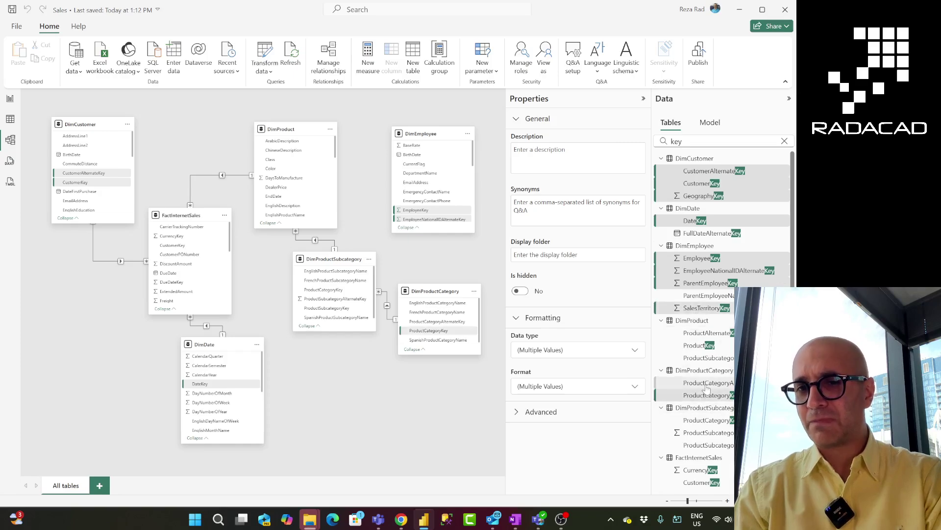
{"action": "left_click", "coordinate": [707, 383], "text": "ctrl"}
{"action": "left_click", "coordinate": [696, 358], "text": "ctrl"}
{"action": "left_click", "coordinate": [694, 346], "text": "ctrl"}
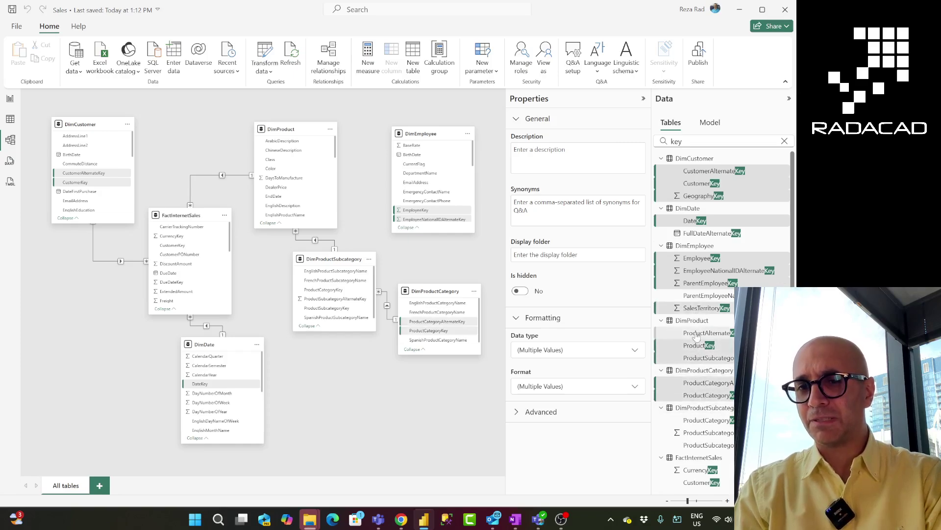
{"action": "left_click", "coordinate": [701, 333], "text": "ctrl"}
{"action": "left_click", "coordinate": [702, 421], "text": "ctrl"}
{"action": "left_click", "coordinate": [695, 432], "text": "ctrl"}
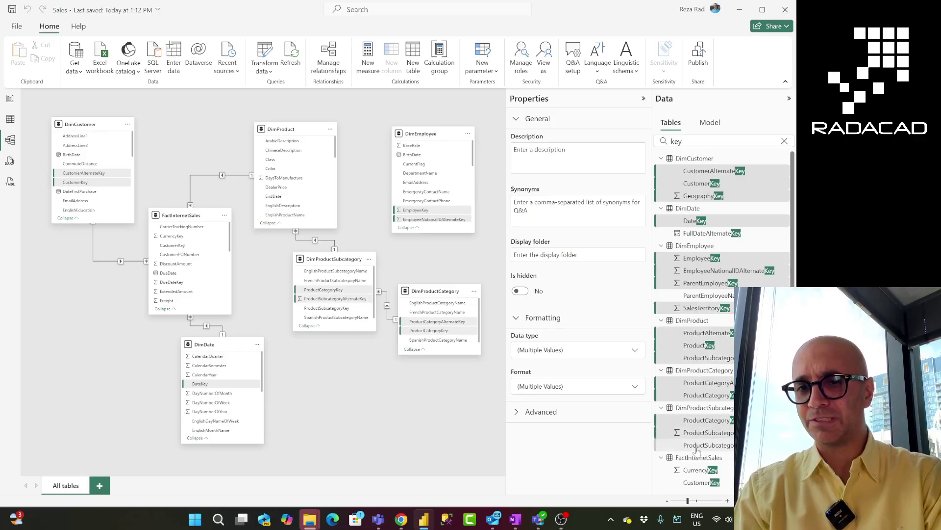
{"action": "left_click", "coordinate": [695, 445], "text": "ctrl"}
{"action": "left_click", "coordinate": [694, 469], "text": "ctrl"}
{"action": "left_click", "coordinate": [694, 482], "text": "ctrl"}
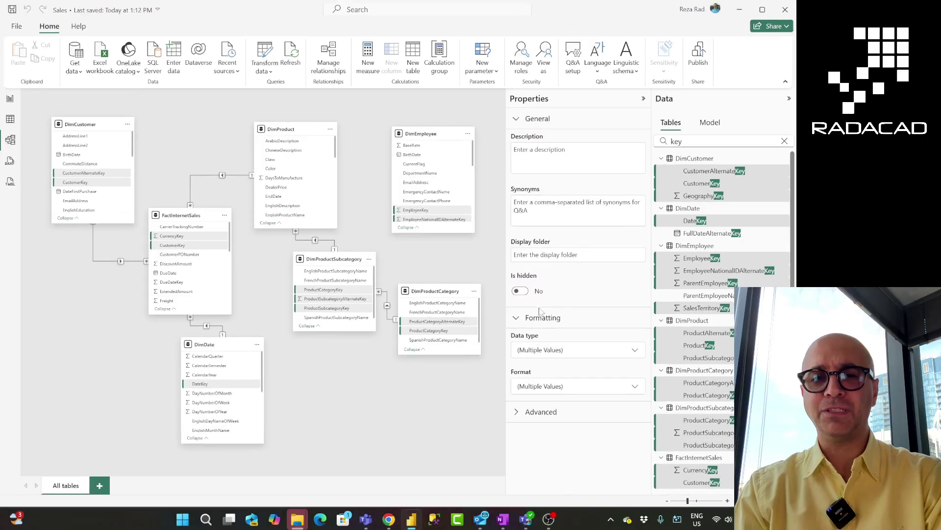
{"action": "left_click", "coordinate": [362, 354]}
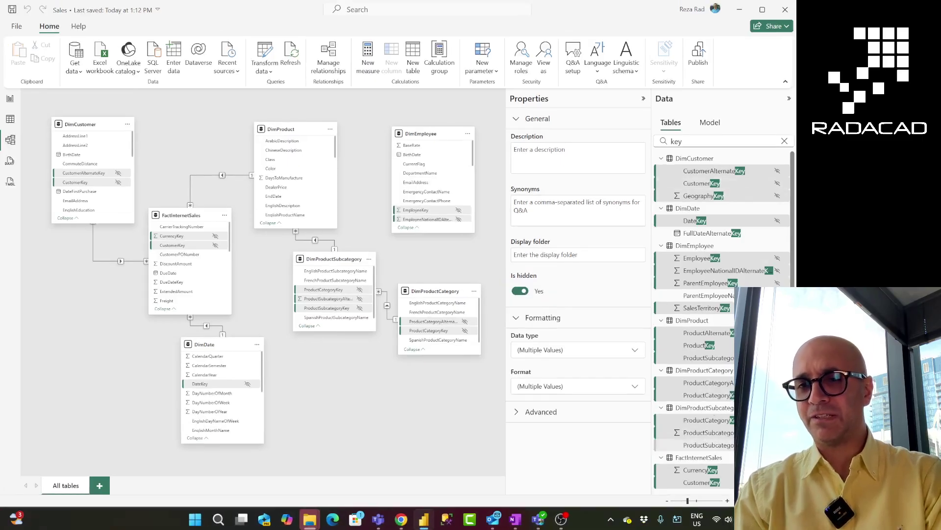
Select the sales table's DueDateKey, OrderDateKey, ProductKey, PromotionKey and remaining keys, then view the report canvas
{"action": "scroll", "coordinate": [705, 423], "scroll_direction": "down", "scroll_amount": 3}
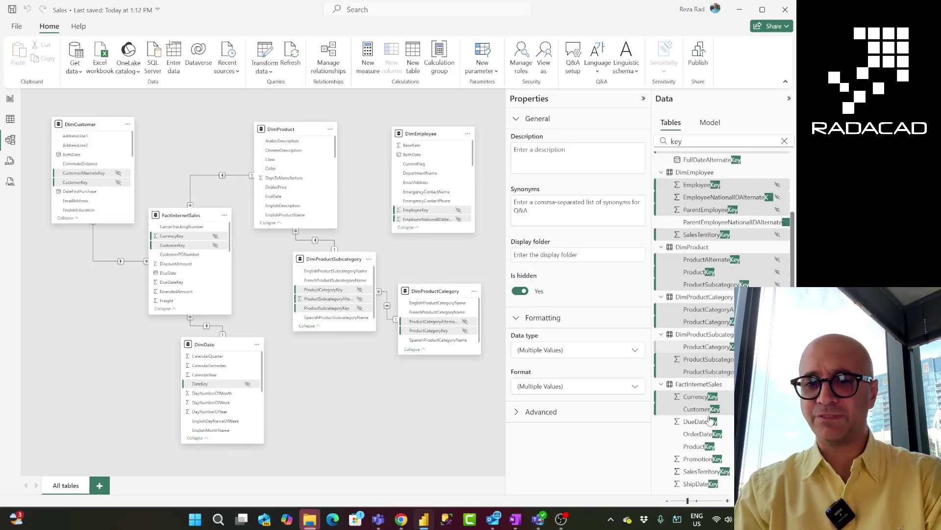
{"action": "left_click", "coordinate": [701, 424]}
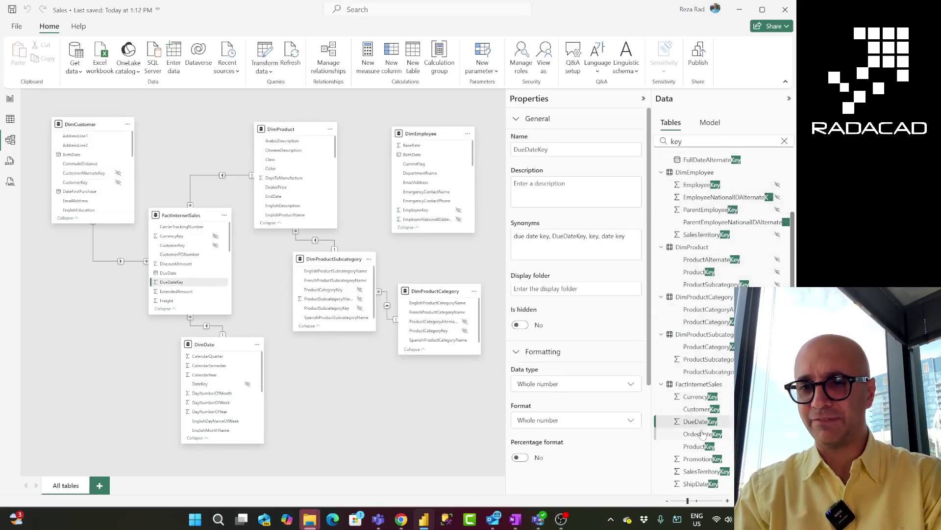
{"action": "left_click", "coordinate": [698, 448], "text": "ctrl"}
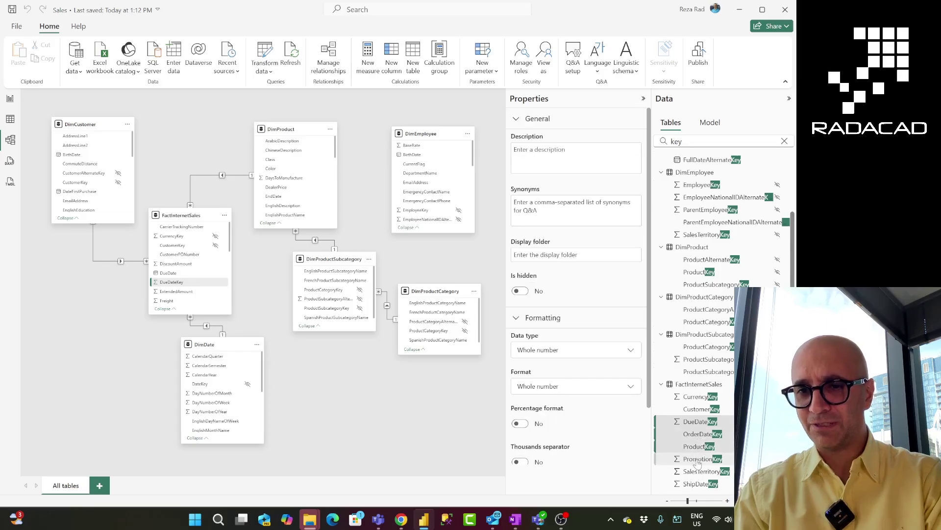
{"action": "left_click", "coordinate": [699, 459], "text": "ctrl"}
{"action": "left_click", "coordinate": [699, 471], "text": "ctrl"}
{"action": "left_click", "coordinate": [697, 484], "text": "ctrl"}
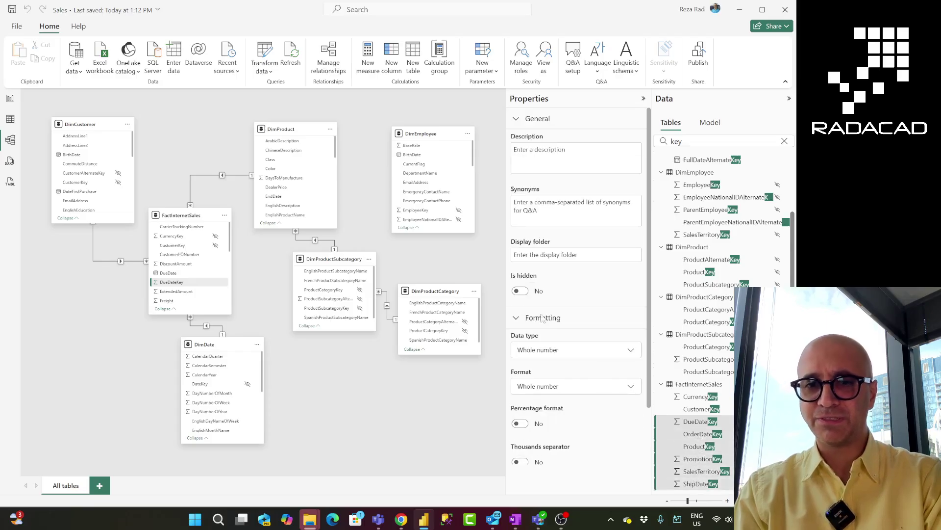
{"action": "left_click", "coordinate": [9, 99]}
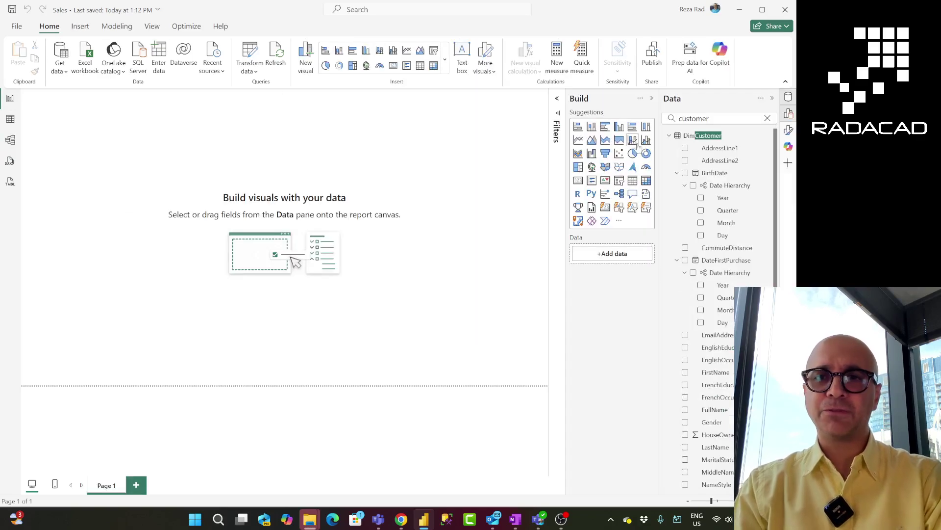
Replace the 'customer' search with 'key', leaving only FullDateAlternateKey and ParentEmployeeNationalIDAlternateKey visible
{"action": "double_click", "coordinate": [697, 118]}
{"action": "type", "text": "key"}
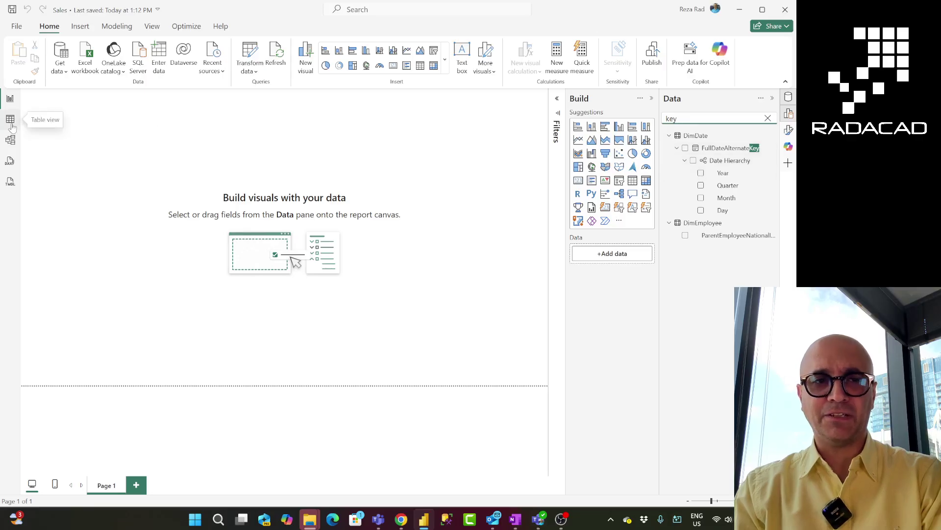
In the model diagram, select DimProduct's ProductSubcategoryKey, ProductKey and ProductAlternateKey to confirm they're hidden
{"action": "left_click", "coordinate": [9, 141]}
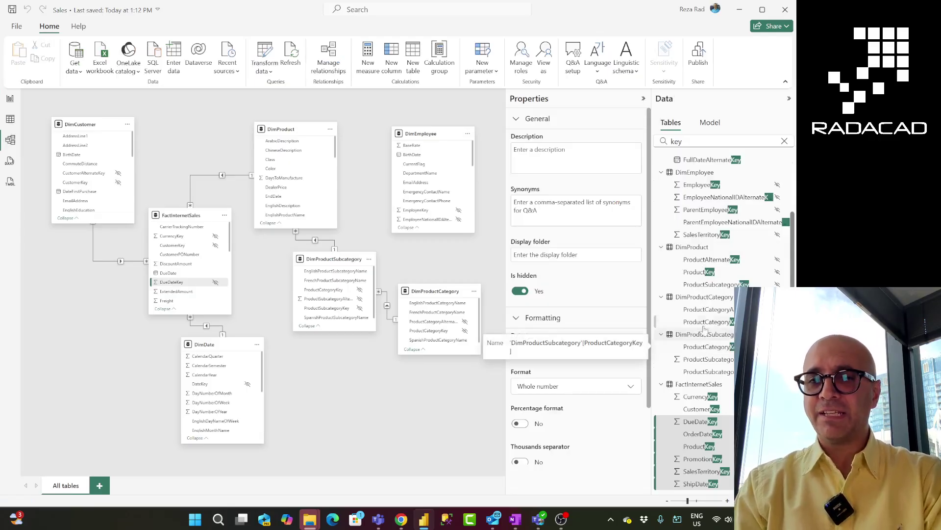
{"action": "left_click", "coordinate": [715, 288]}
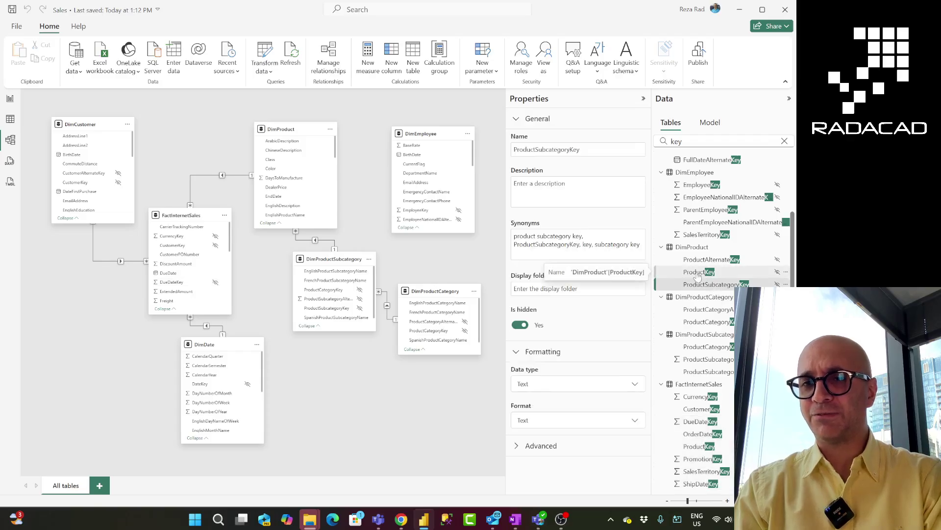
{"action": "left_click", "coordinate": [697, 278], "text": "ctrl"}
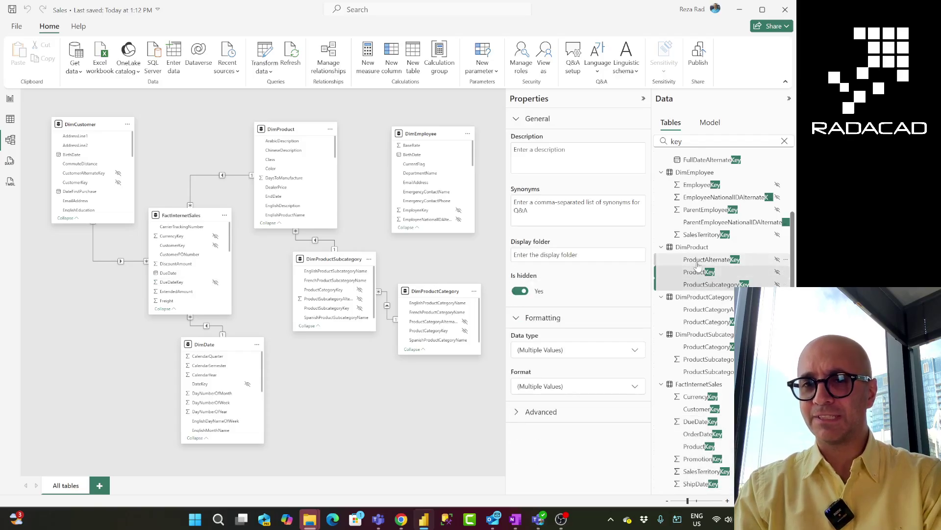
{"action": "left_click", "coordinate": [698, 262], "text": "ctrl"}
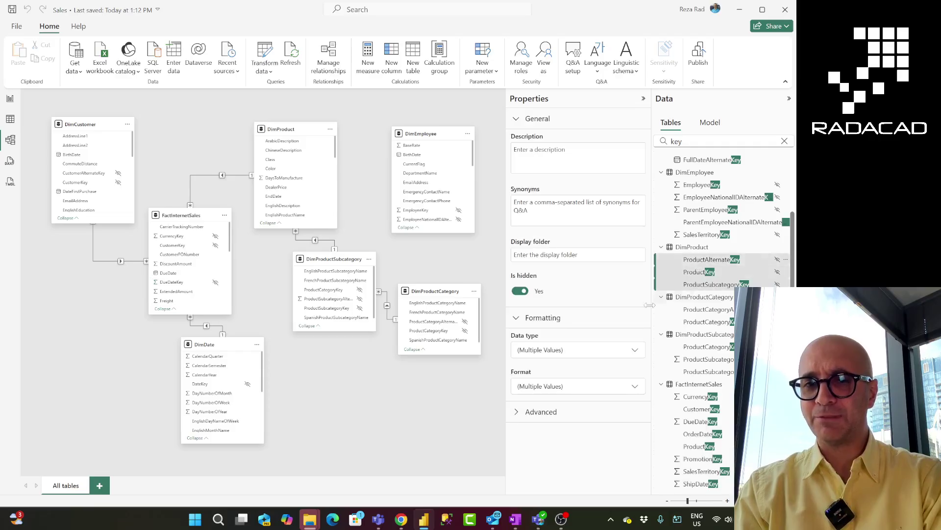
{"action": "left_click", "coordinate": [635, 350]}
{"action": "left_click", "coordinate": [636, 351]}
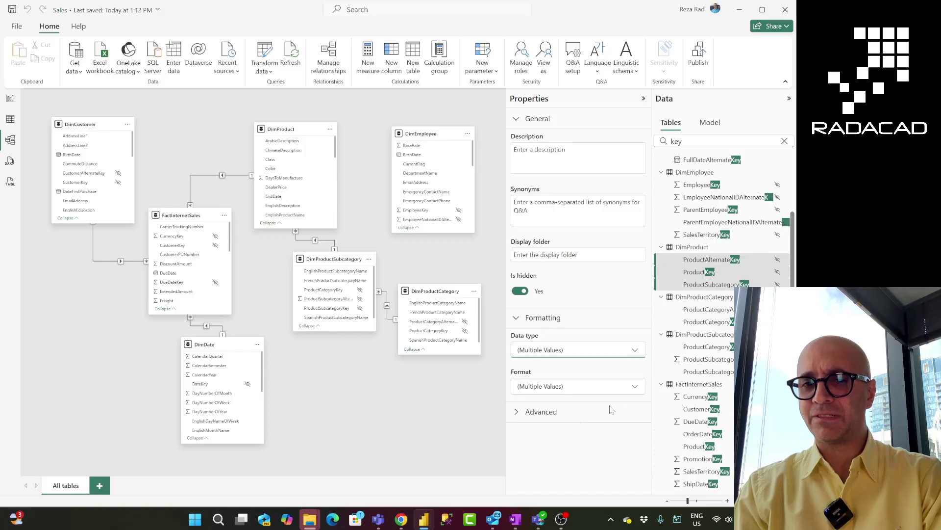